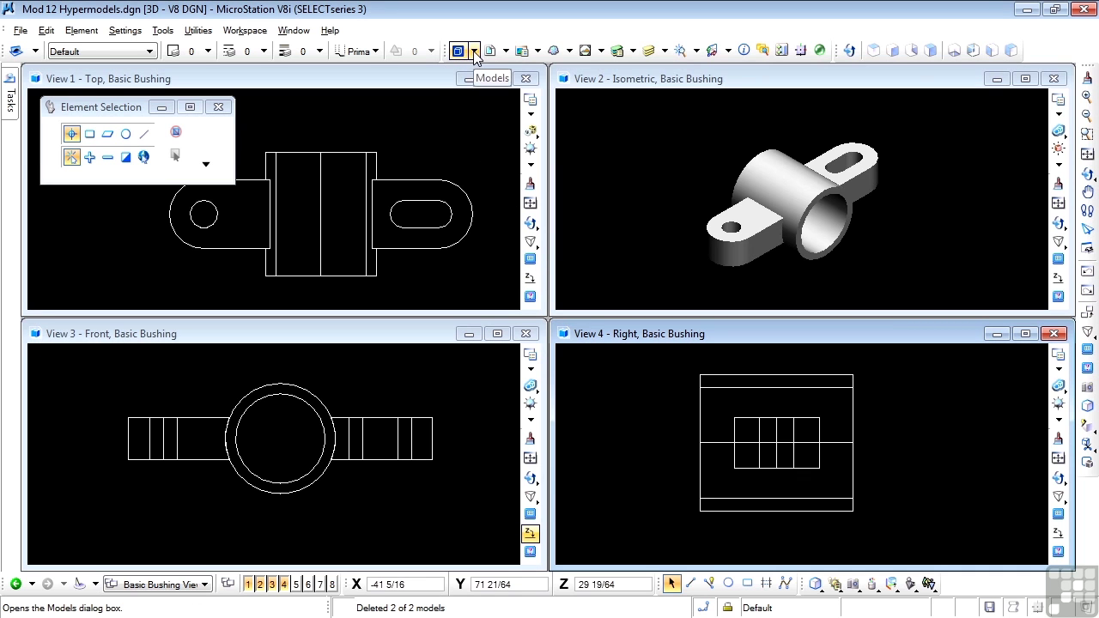
# Open the Models dialog for Mod 12 Hypermodels.dgn to manage its models
pyautogui.click(474, 54)
pyautogui.doubleClick(547, 117)
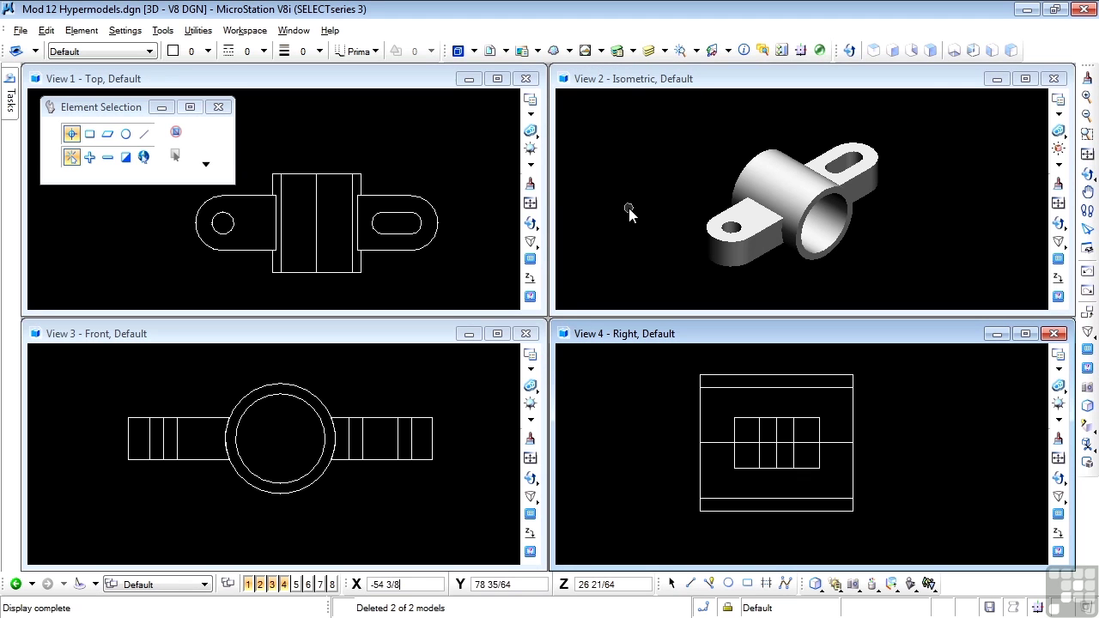
pyautogui.click(474, 53)
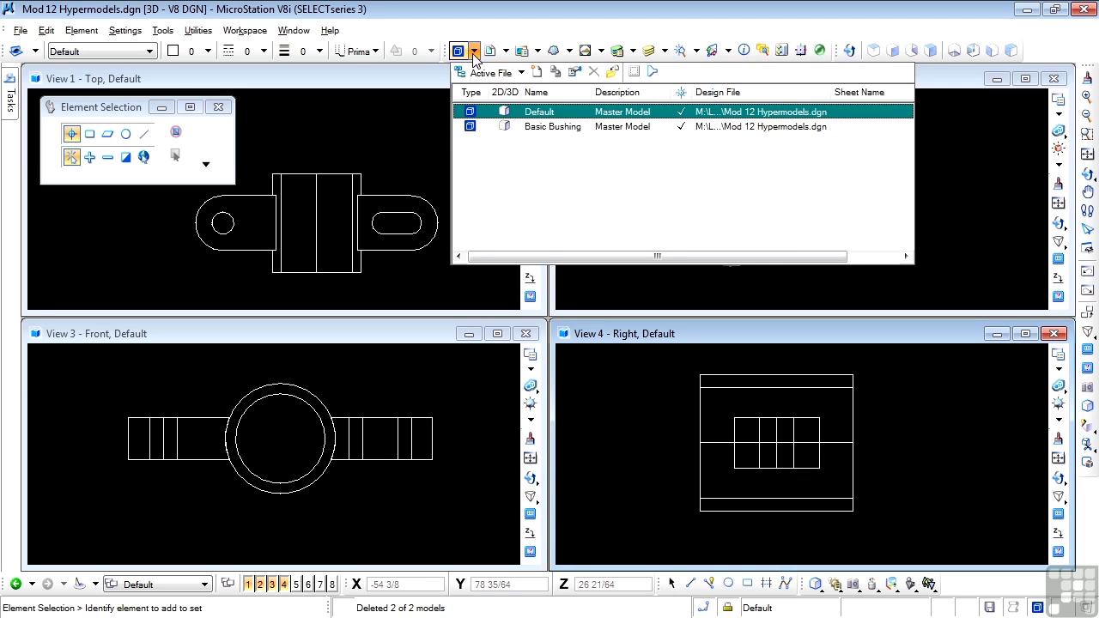
pyautogui.doubleClick(558, 128)
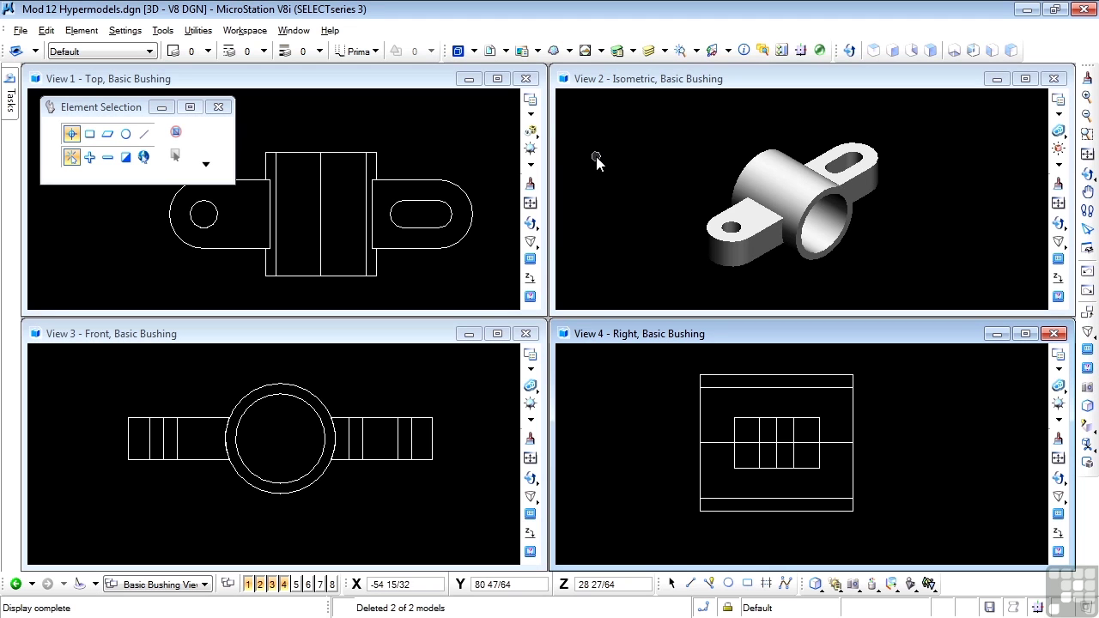
pyautogui.click(531, 100)
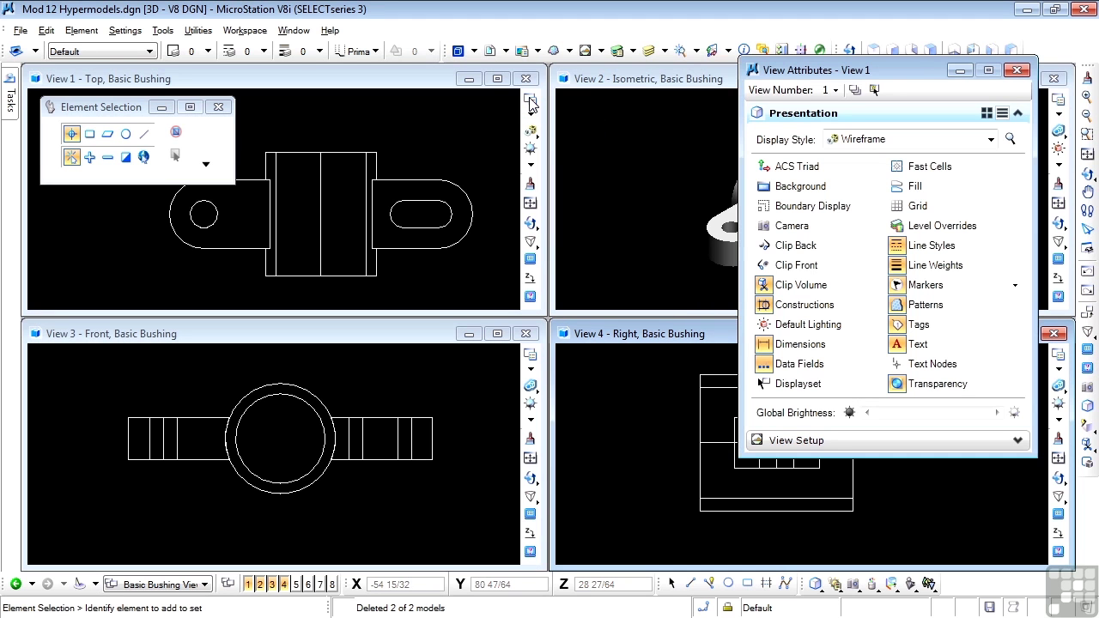
# Review the element override settings of the Cut and Forward display styles
pyautogui.click(1012, 140)
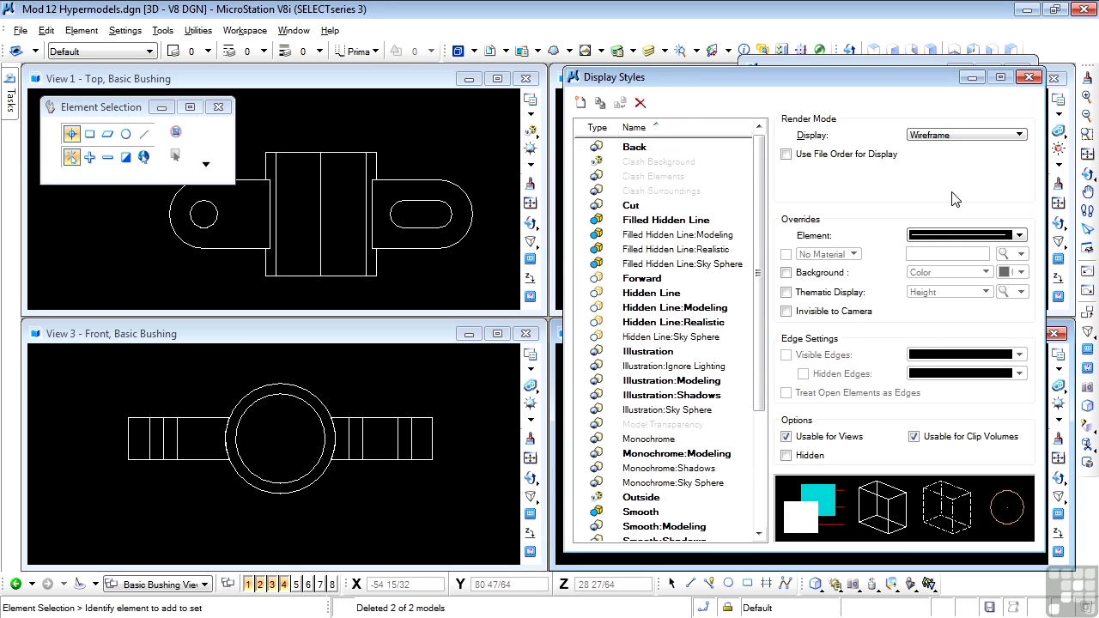
pyautogui.click(631, 206)
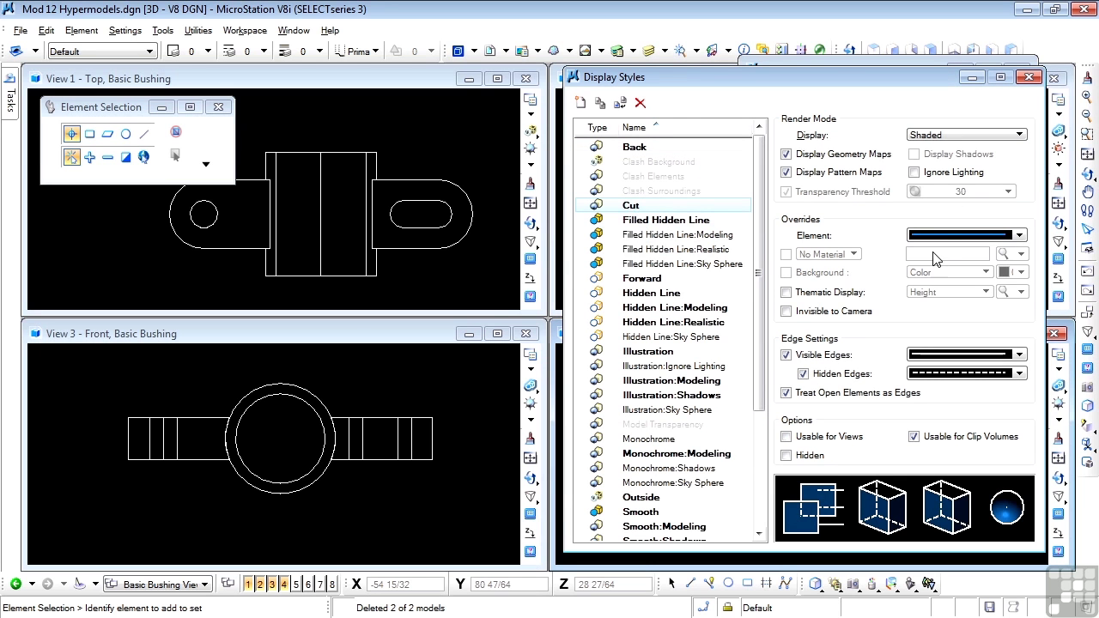
pyautogui.click(1019, 236)
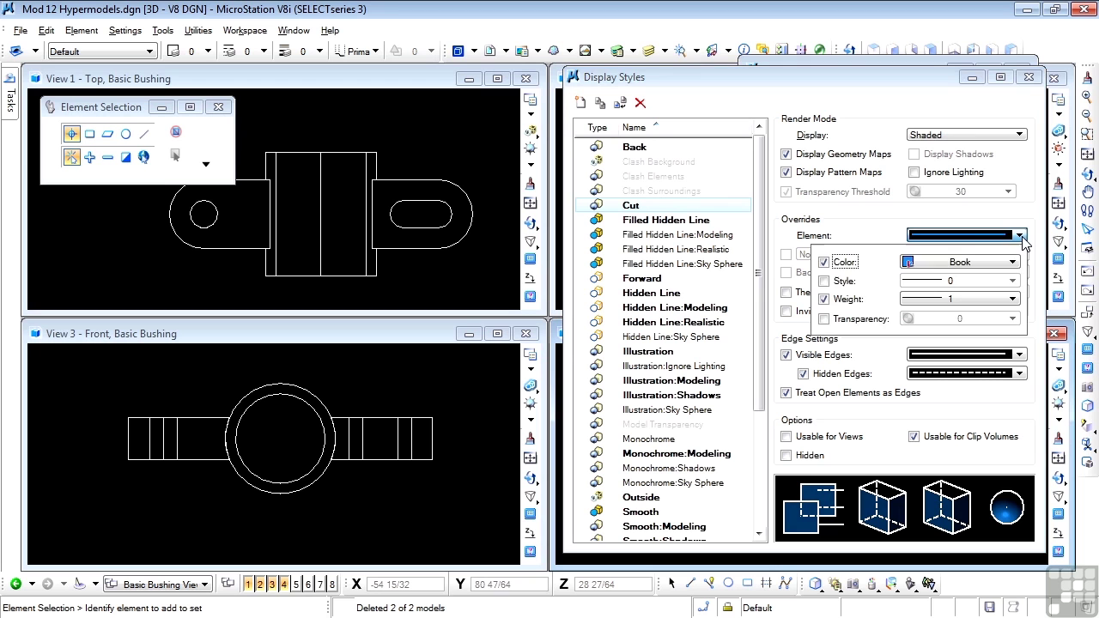
pyautogui.click(876, 233)
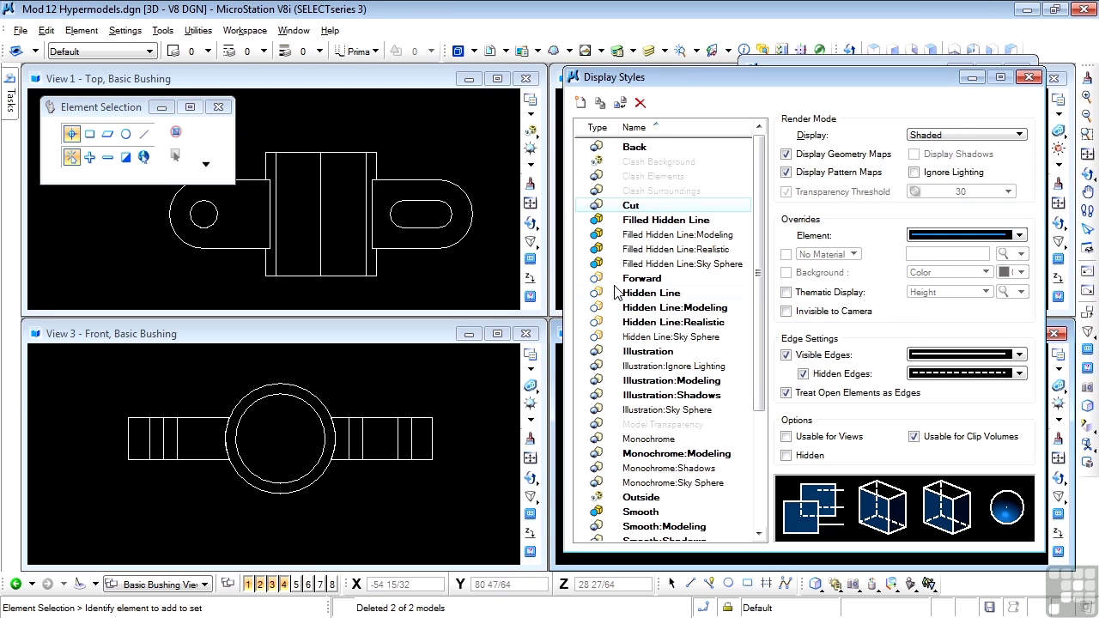
pyautogui.click(642, 279)
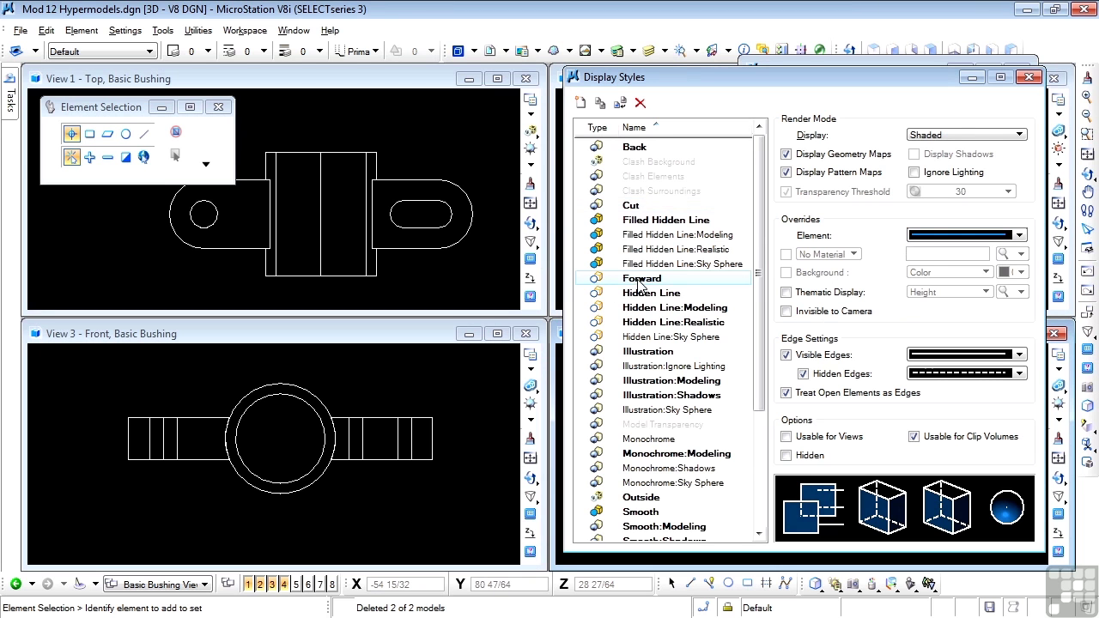
pyautogui.click(1019, 235)
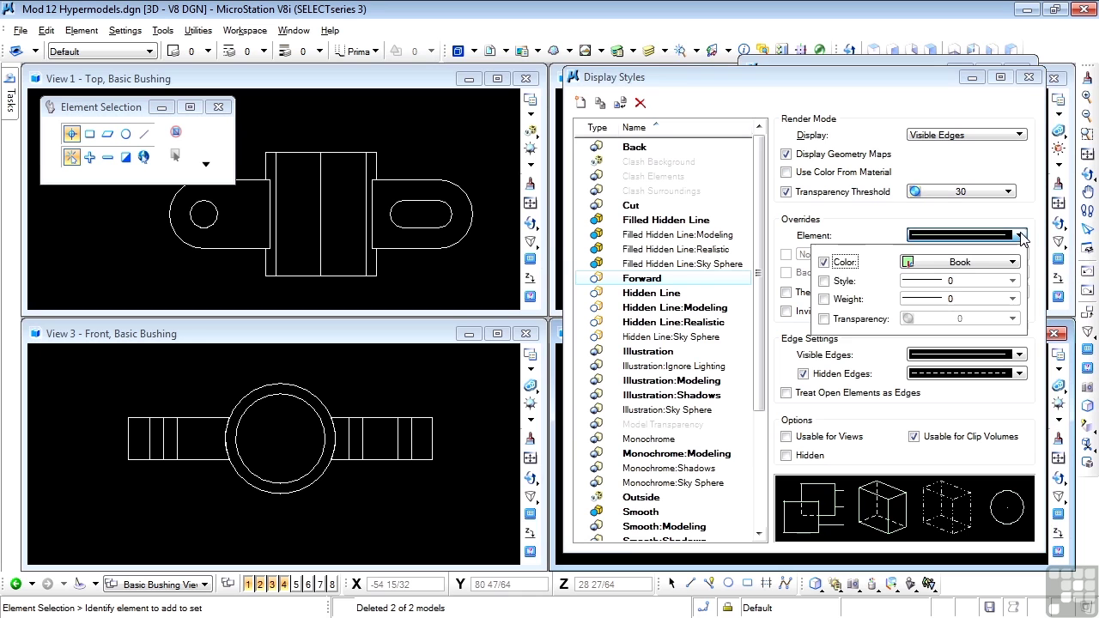
pyautogui.click(877, 232)
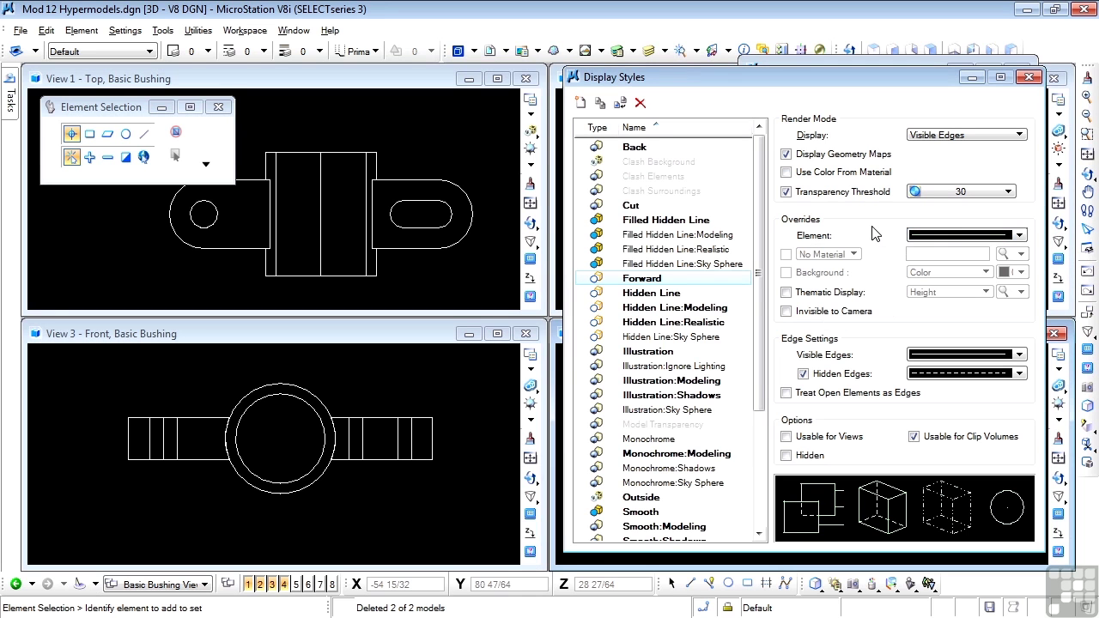
# Enable Hidden Edges for the Forward display style and close both dialogs
pyautogui.click(802, 374)
pyautogui.click(1029, 77)
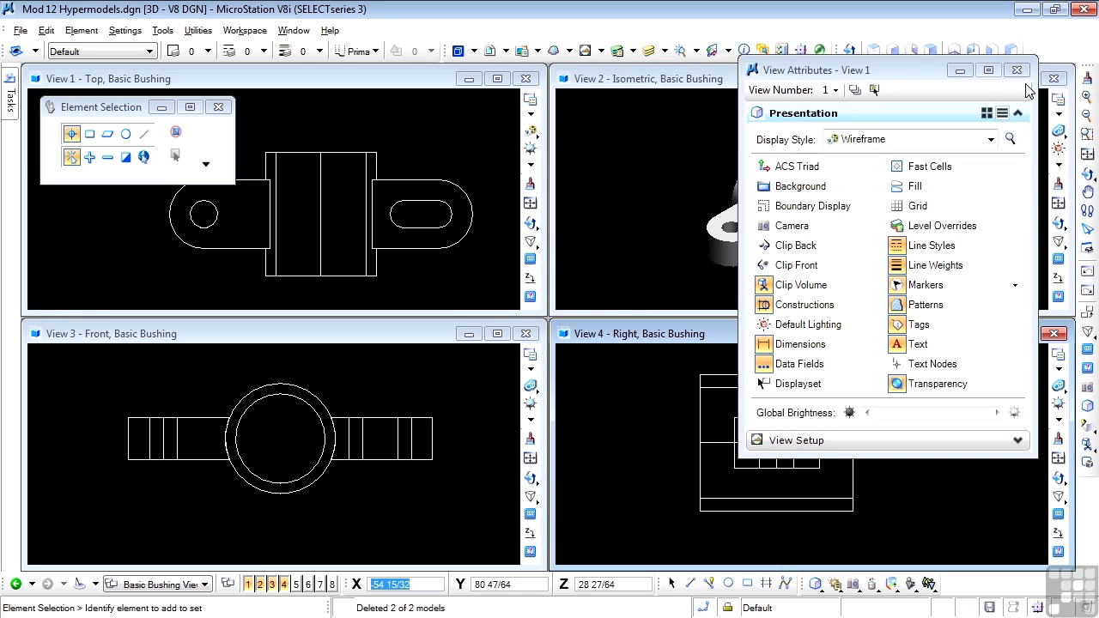
pyautogui.click(1018, 70)
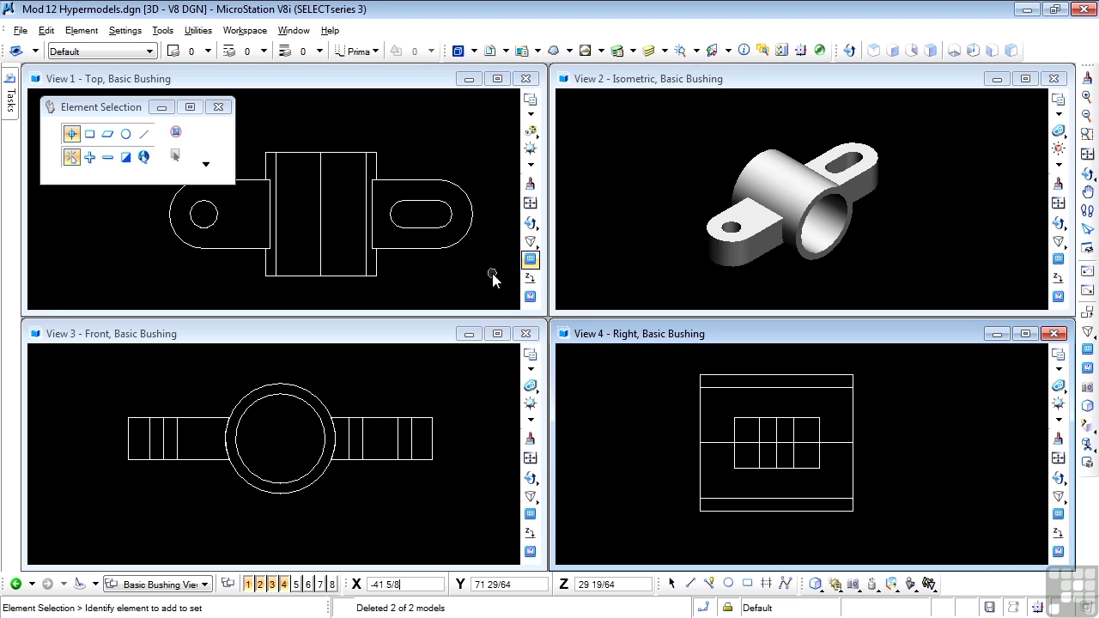
# Open Detailing Symbols as a floating toolbox and move it over the front view
pyautogui.click(163, 32)
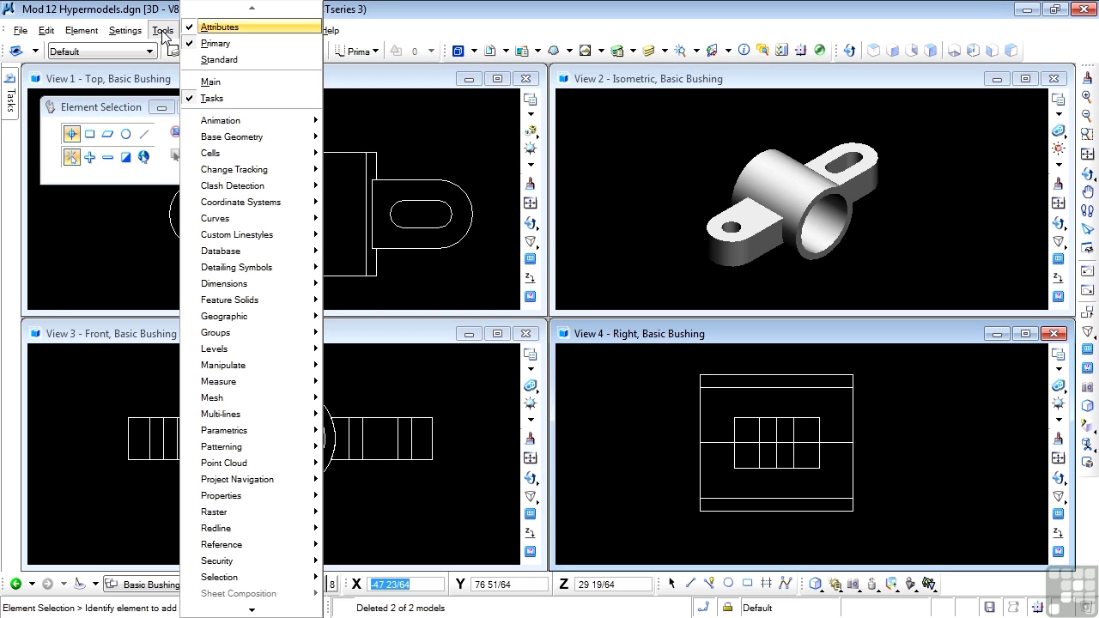
pyautogui.moveTo(270, 270)
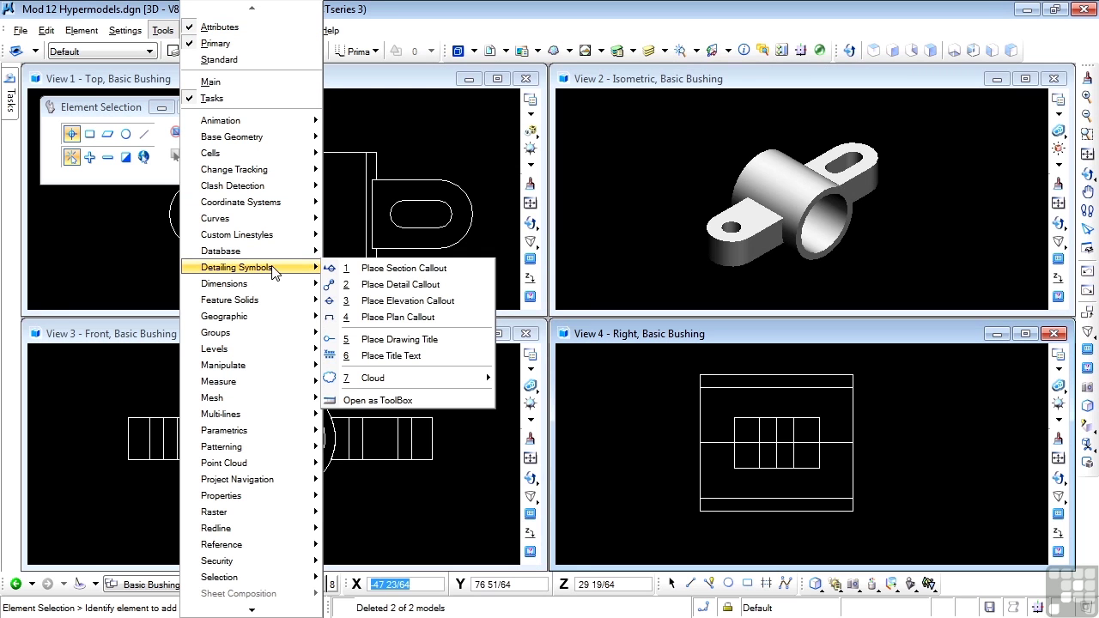
pyautogui.click(382, 401)
pyautogui.moveTo(484, 412); pyautogui.dragTo(417, 508)
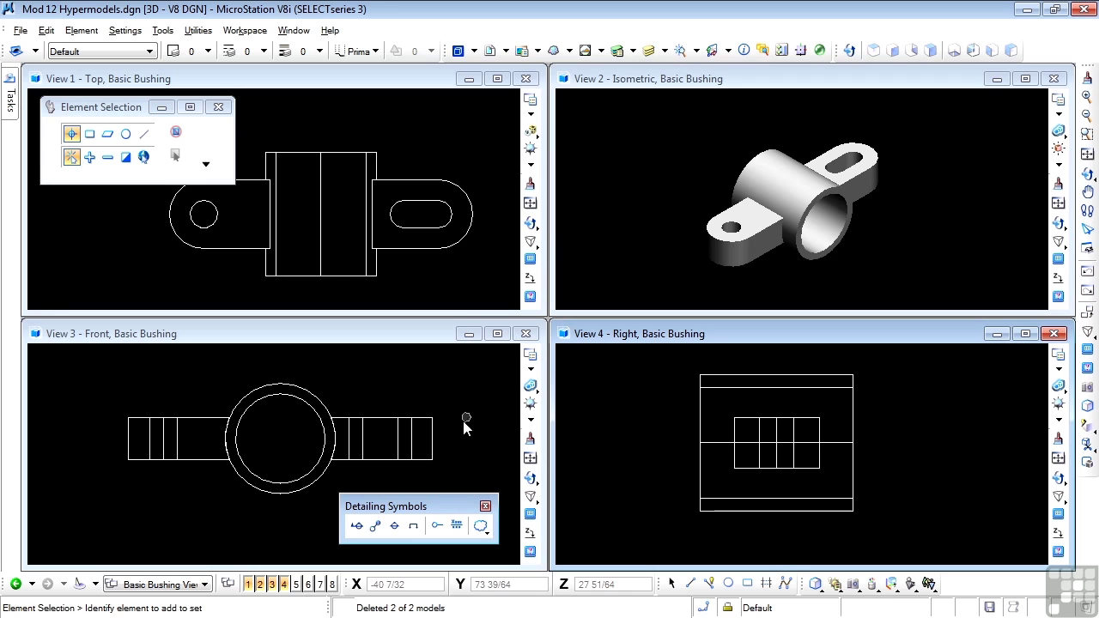
# Try the section, detail, elevation, plan callout, drawing title and cloud tools
pyautogui.click(356, 527)
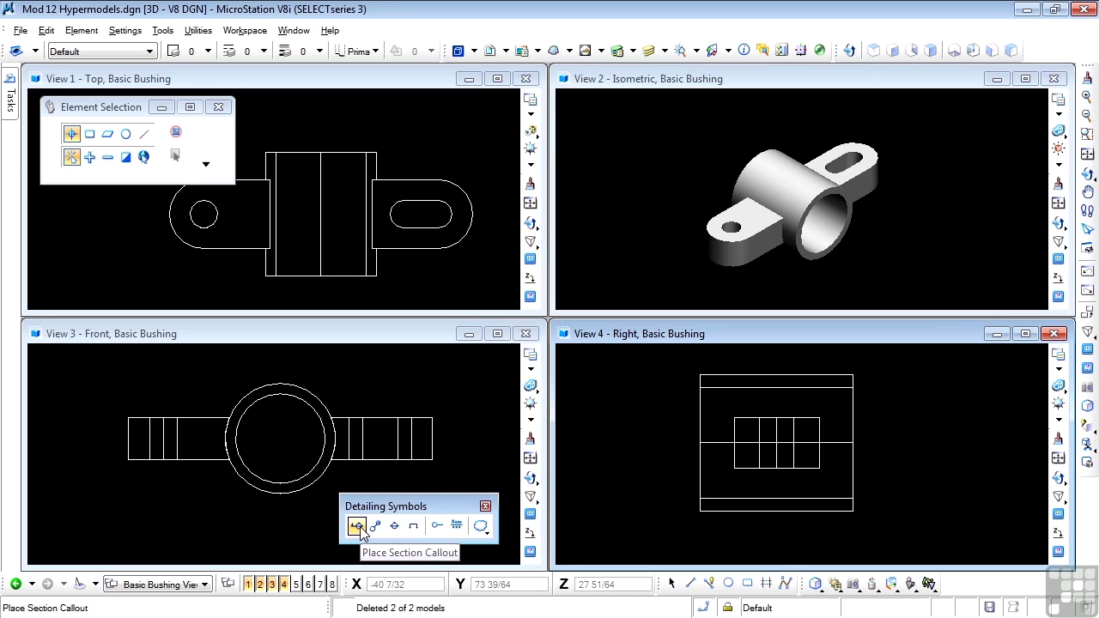
pyautogui.click(375, 527)
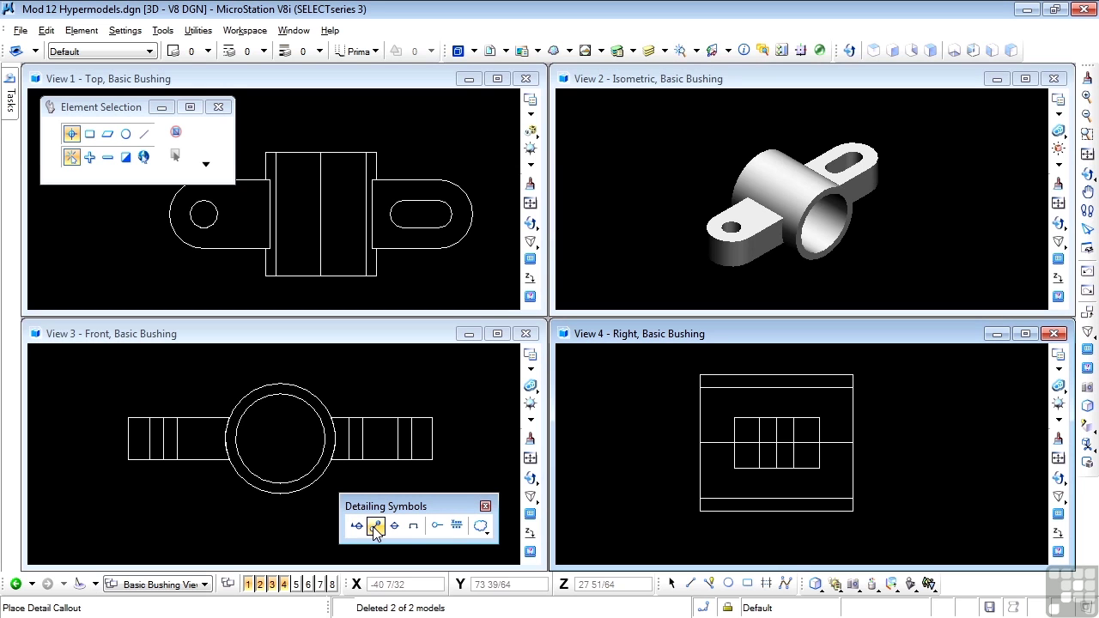
pyautogui.click(394, 527)
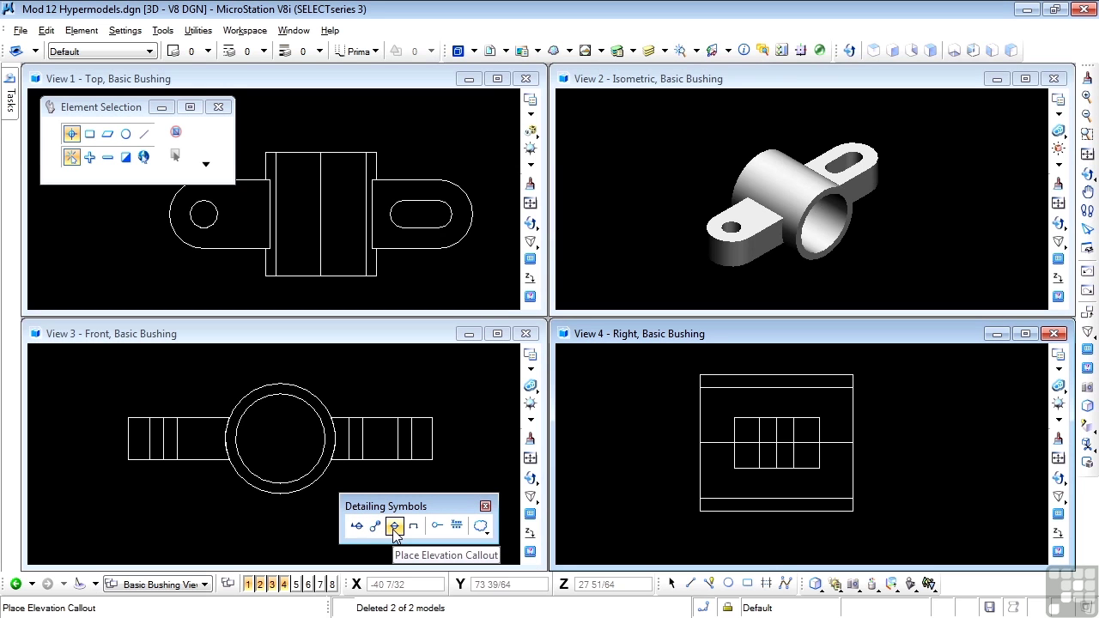
pyautogui.click(413, 526)
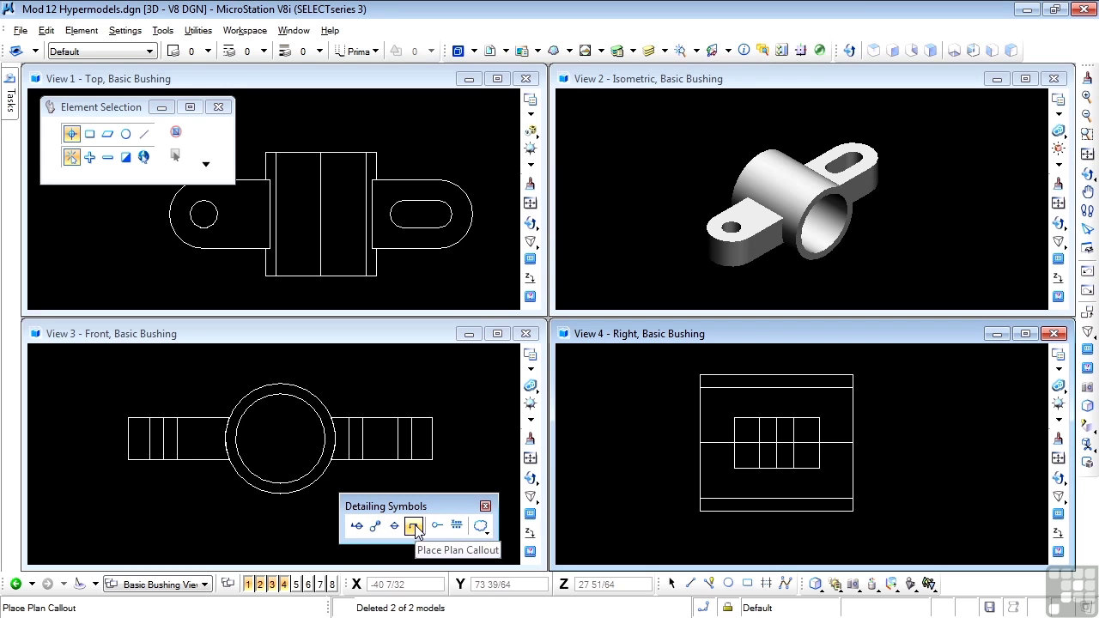
pyautogui.click(437, 526)
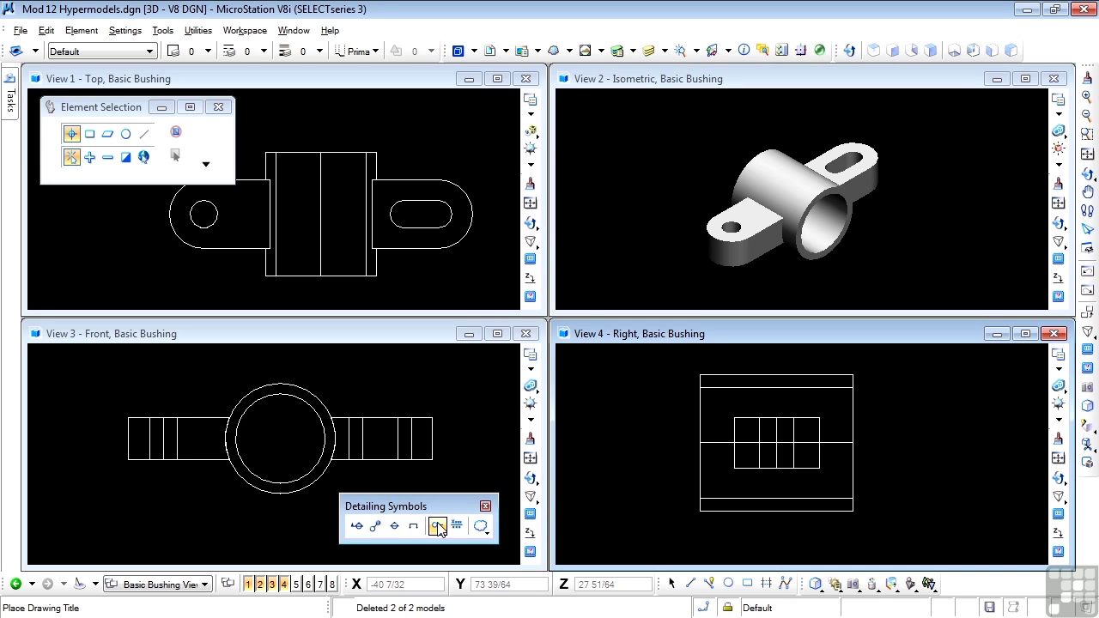
pyautogui.click(437, 527)
pyautogui.click(481, 526)
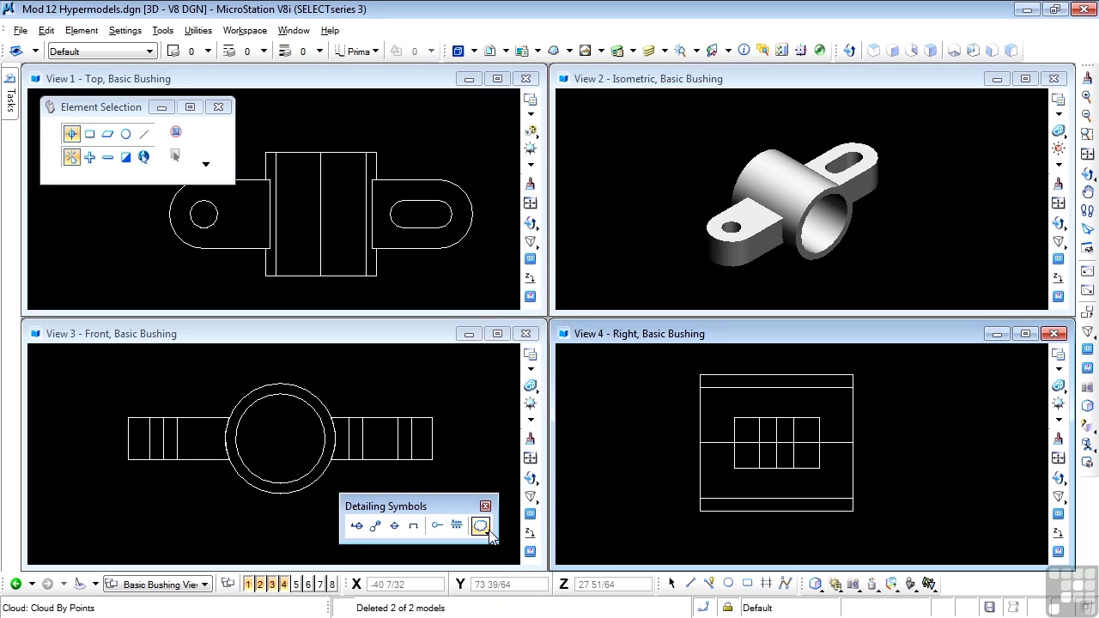
# Activate Place Section Callout with the Section_English_C seed and Create Drawing
pyautogui.click(376, 527)
pyautogui.click(357, 526)
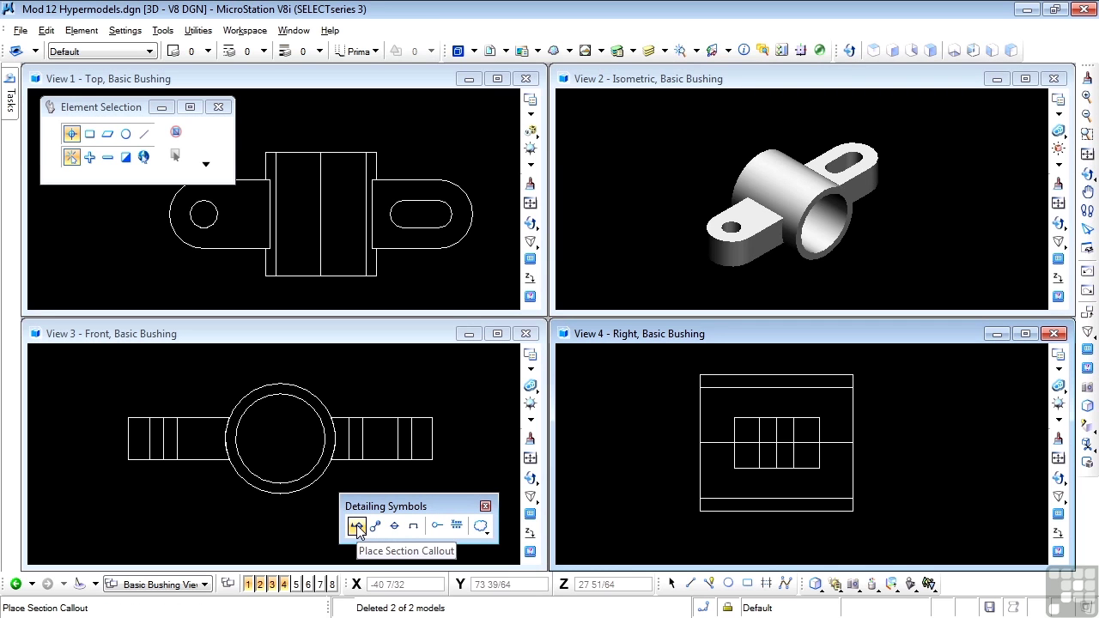
pyautogui.press('Escape')
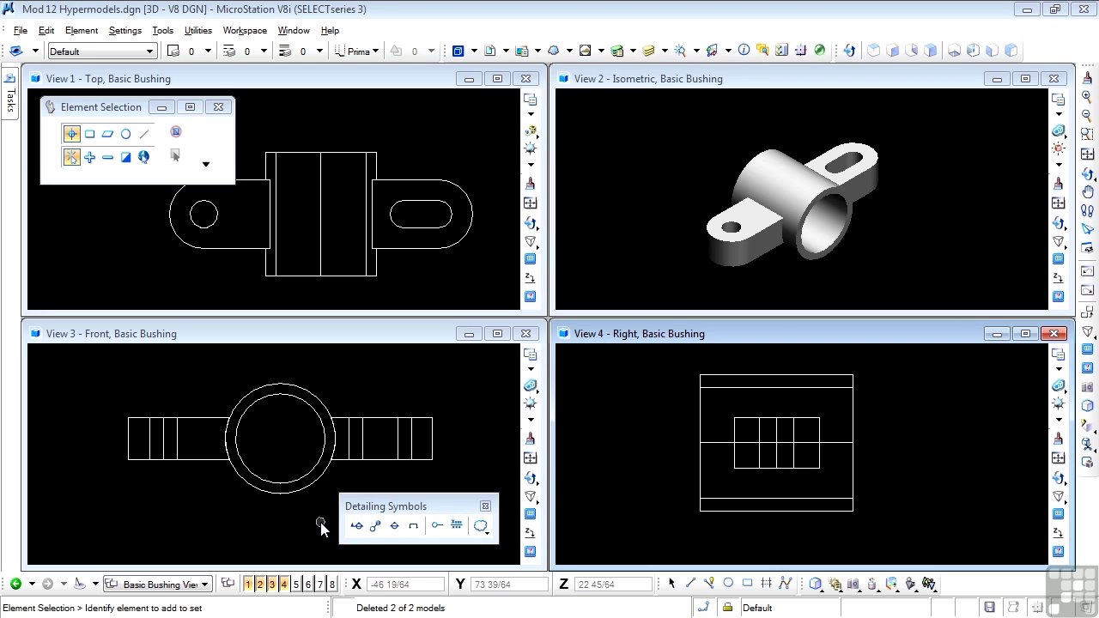
pyautogui.click(356, 526)
pyautogui.click(356, 526)
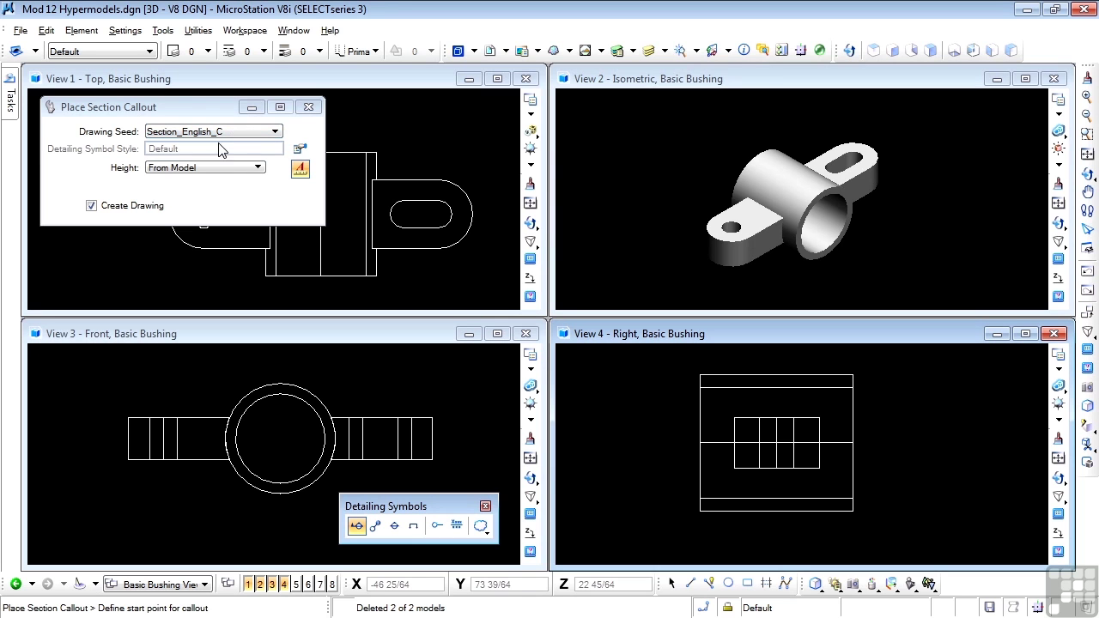
# Keep callout Height set to From Model with Create Drawing on, and zoom out View 1
pyautogui.click(208, 170)
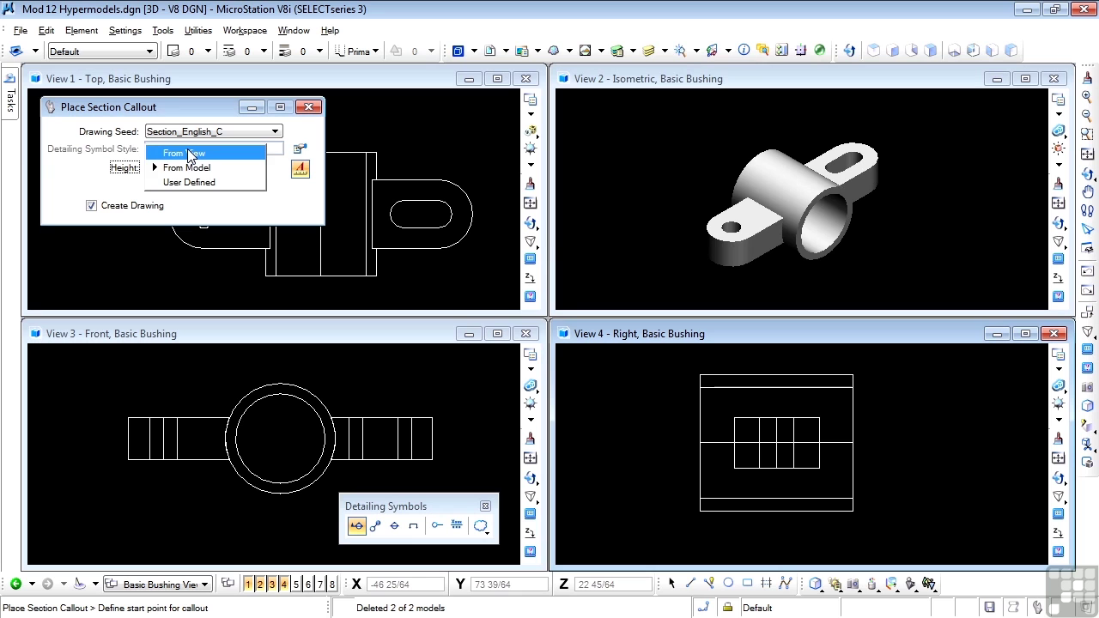
pyautogui.click(189, 169)
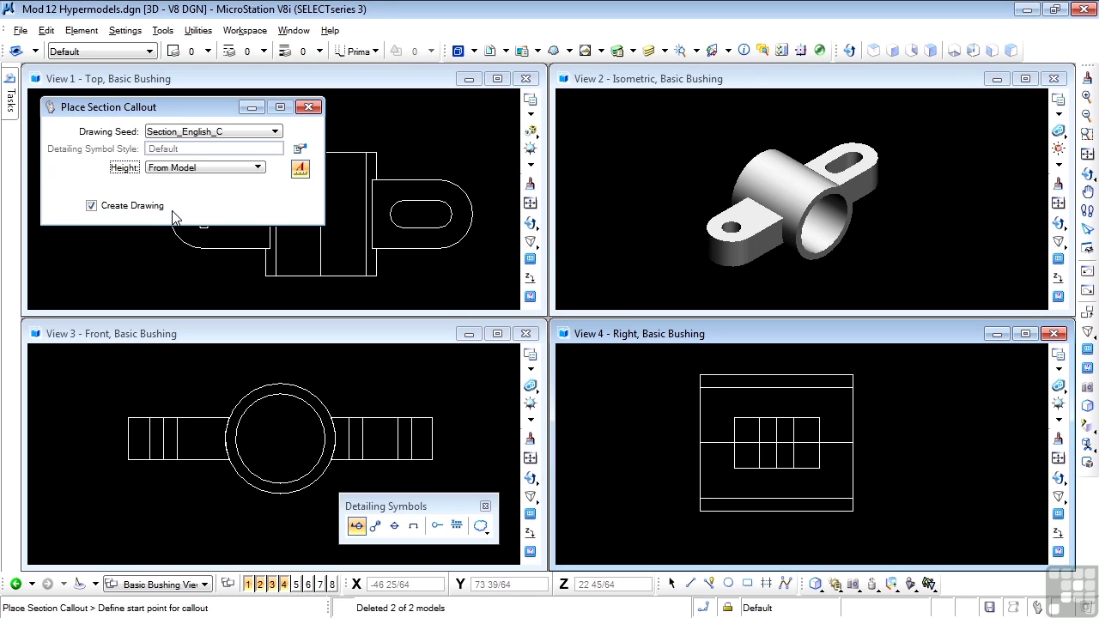
pyautogui.scroll(-2, 491, 172)
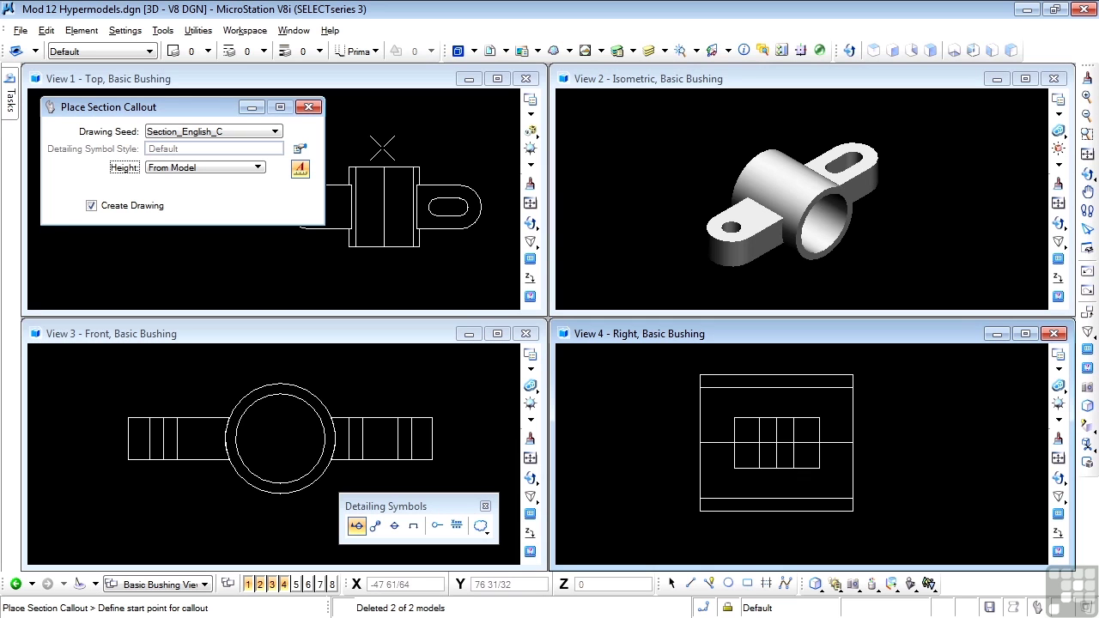
# Draw a vertical section line through the bushing in View 1, with depth toward the right
pyautogui.click(383, 148)
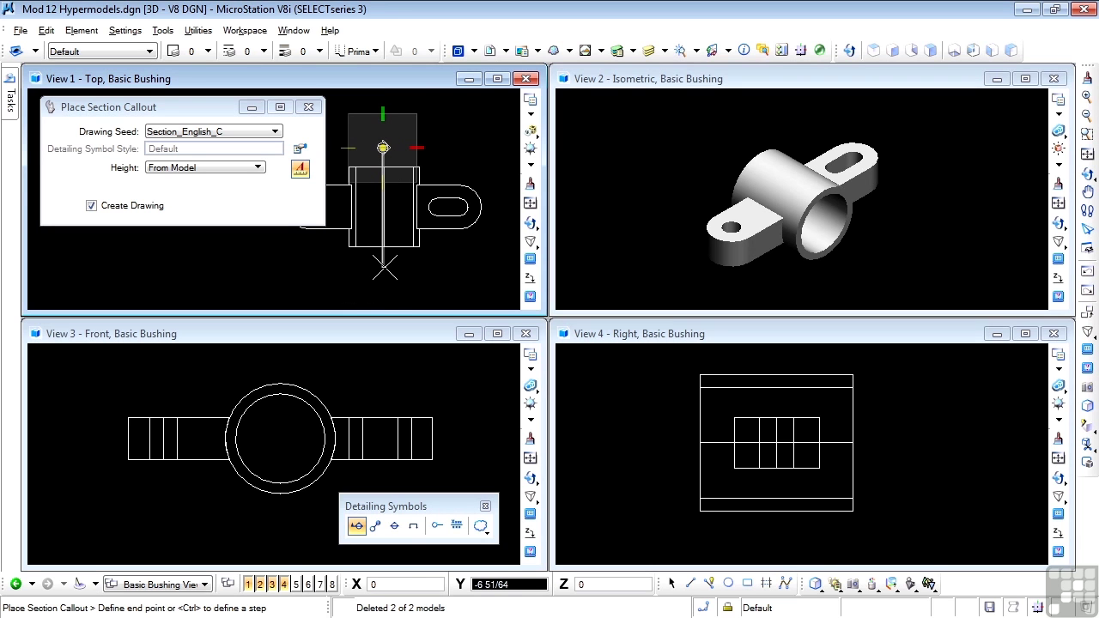
pyautogui.click(385, 268)
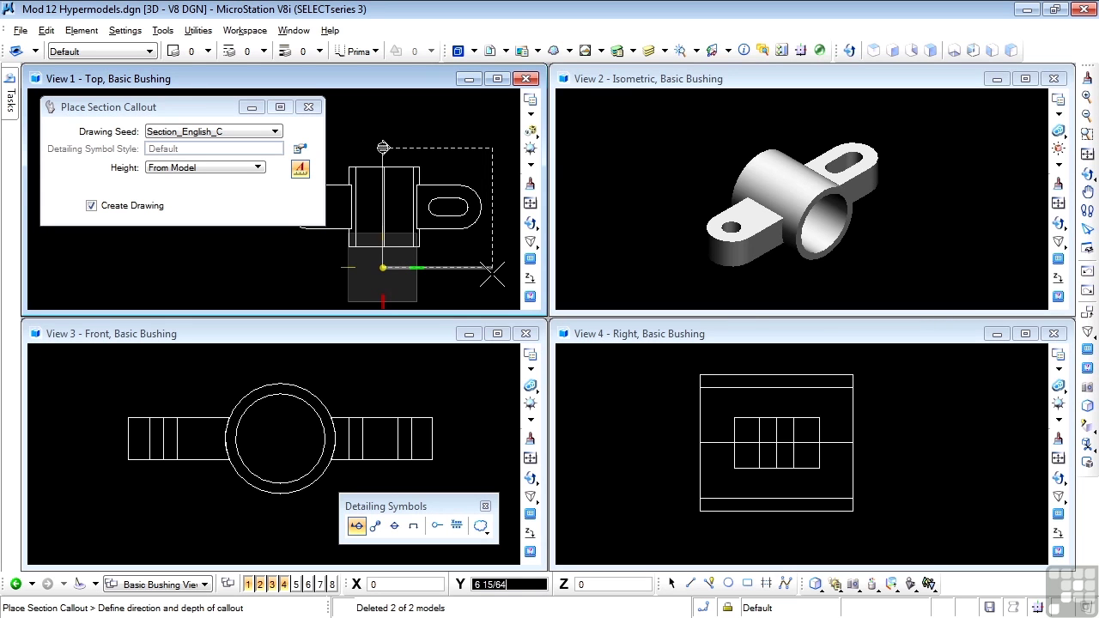
pyautogui.click(492, 274)
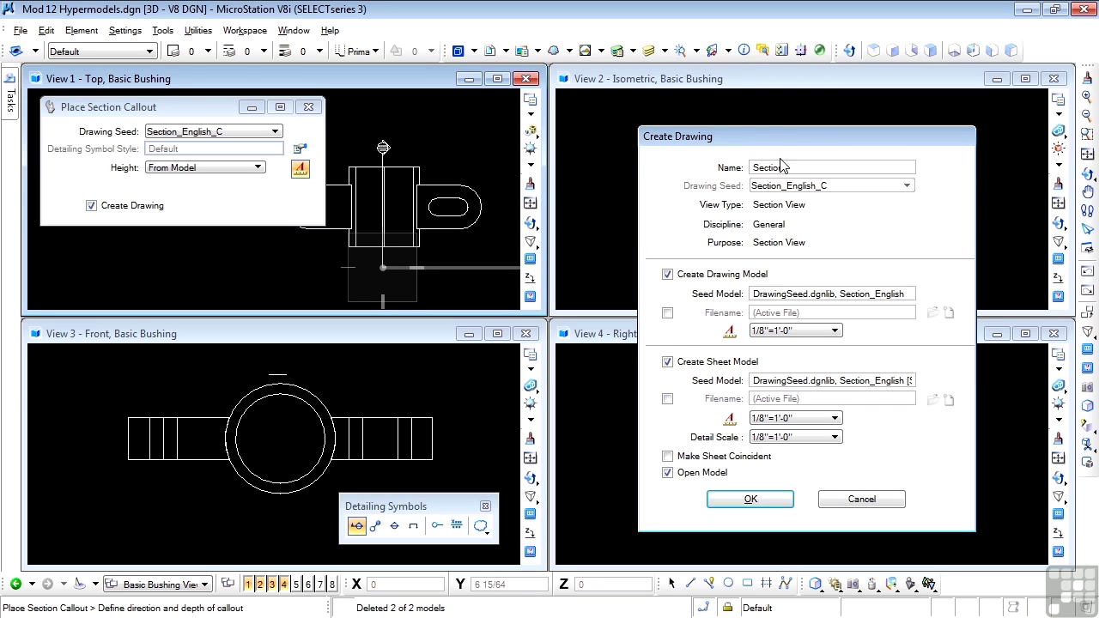
# Rename the drawing to 'Vertical Section' and uncheck Create Drawing Model
pyautogui.click(756, 175)
pyautogui.write('Vertical')
pyautogui.click(667, 275)
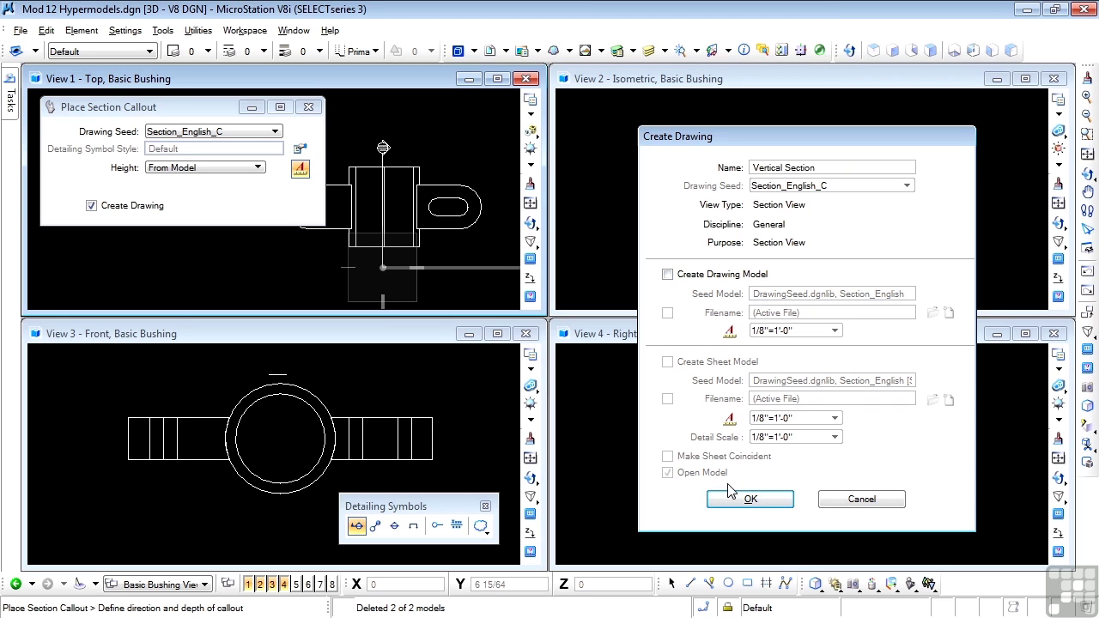
# Turn on Create Drawing Model and Create Sheet Model, with drawing scale Full Size 1=1
pyautogui.click(667, 275)
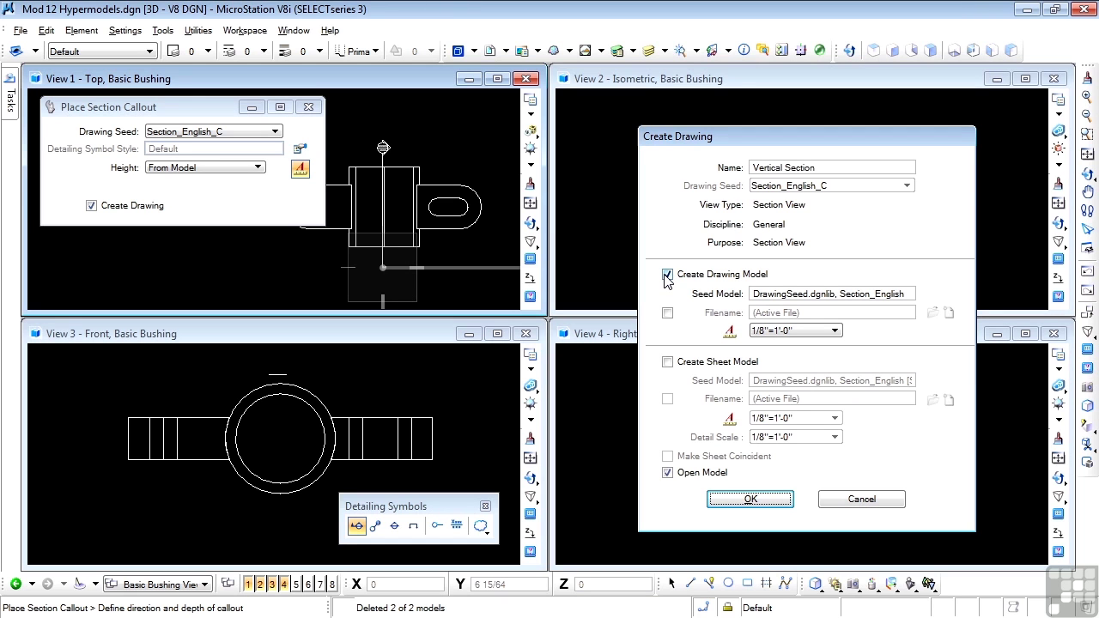
pyautogui.click(668, 362)
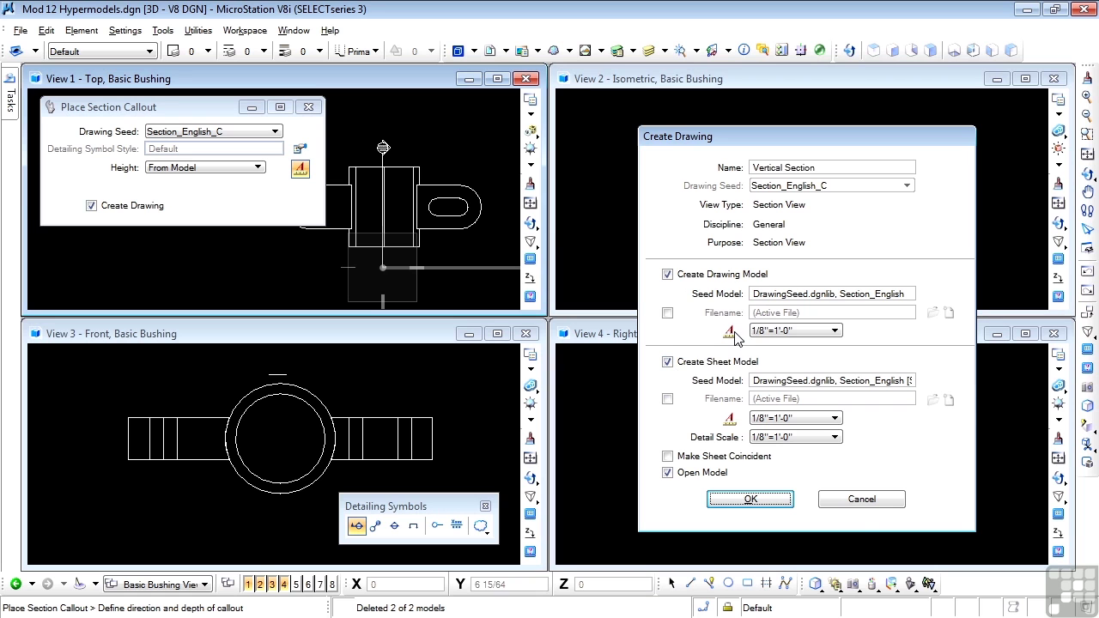
pyautogui.click(800, 331)
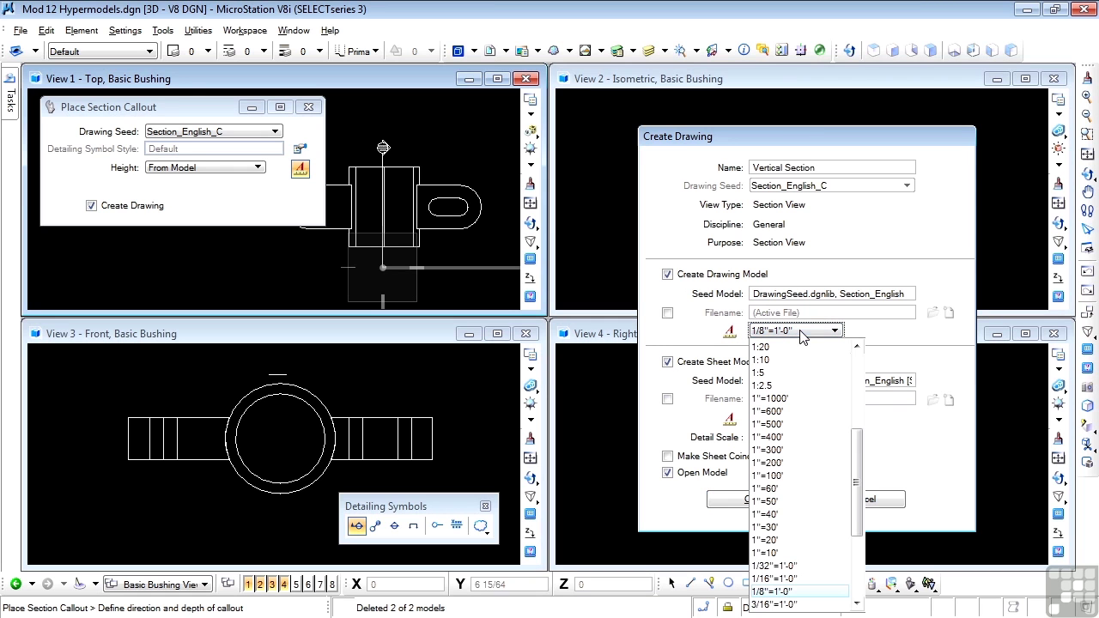
pyautogui.scroll(-4, 778, 587)
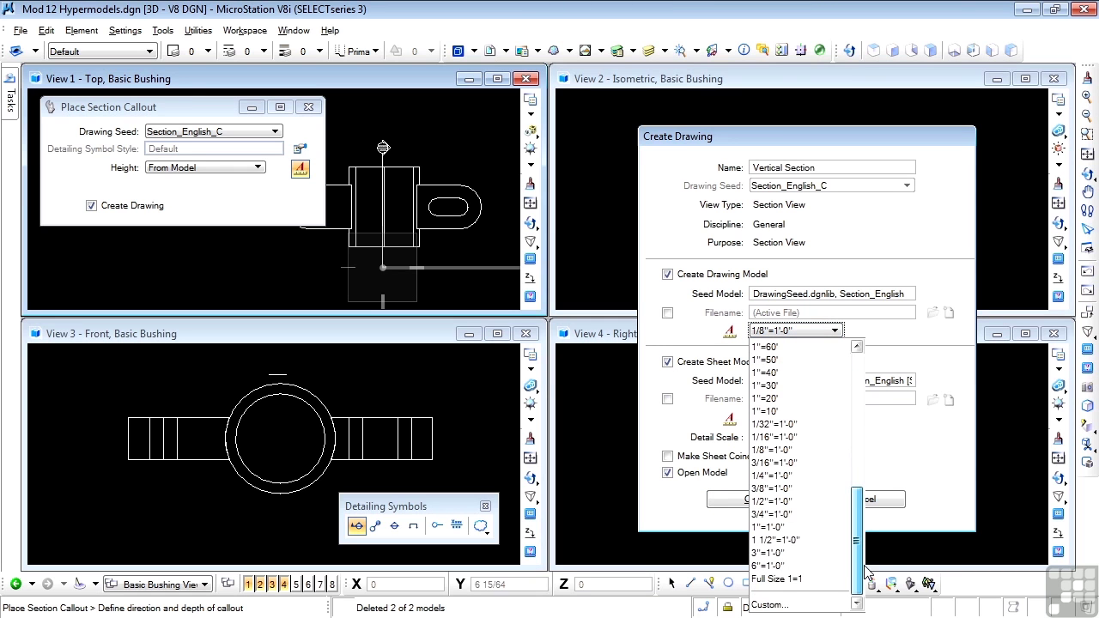
pyautogui.click(778, 580)
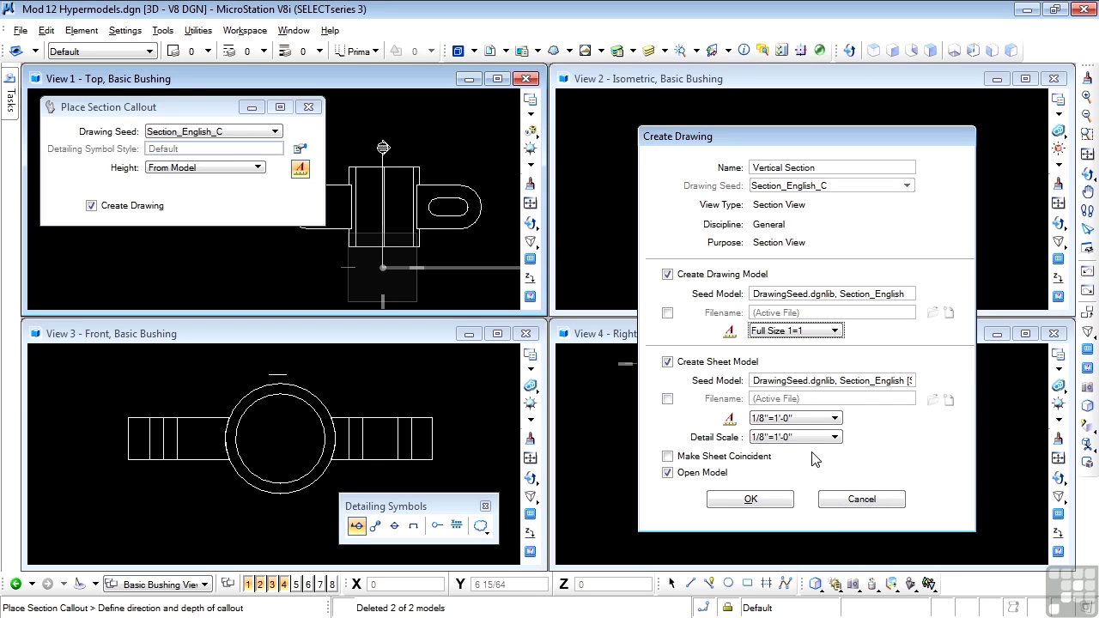
# Set the sheet annotation and detail scales to Full Size 1=1 and create the models
pyautogui.click(800, 419)
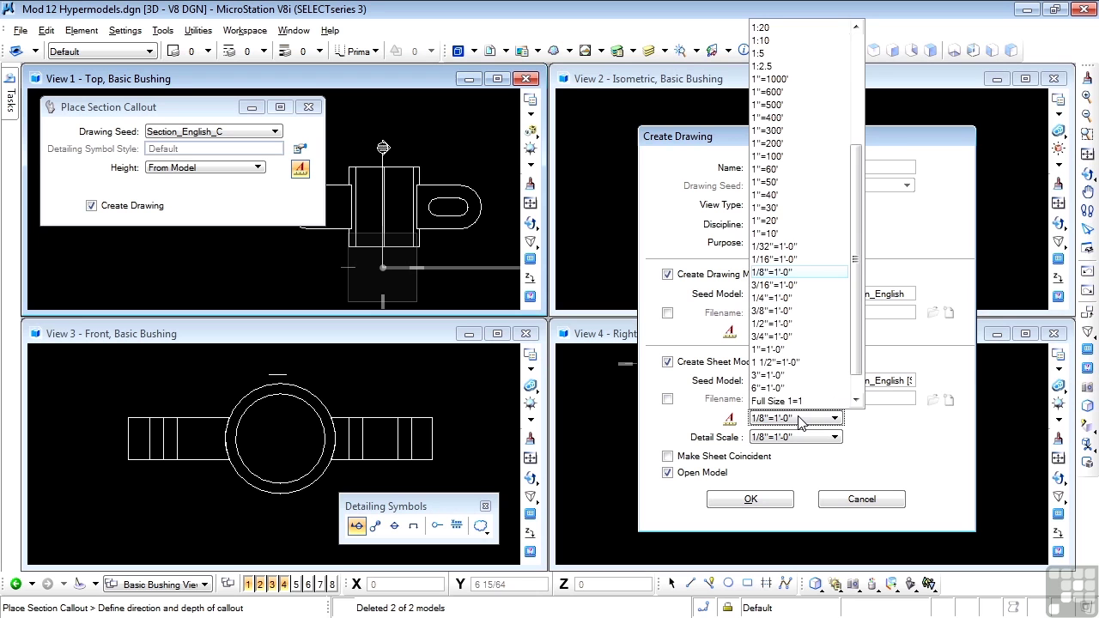
pyautogui.click(777, 401)
pyautogui.click(798, 437)
pyautogui.scroll(-1, 771, 421)
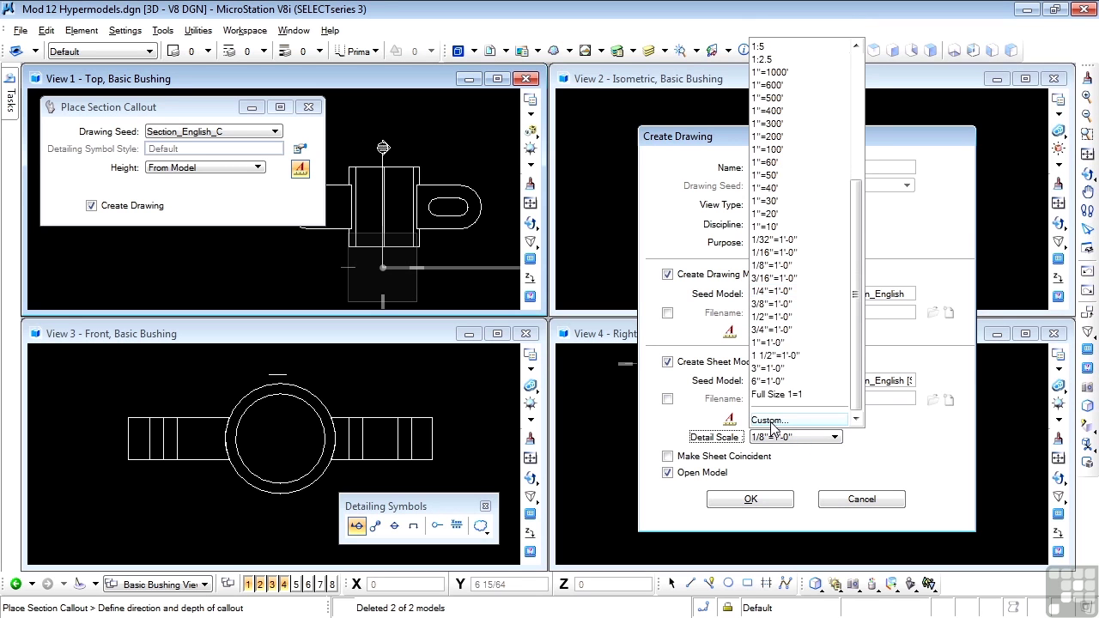
pyautogui.click(771, 394)
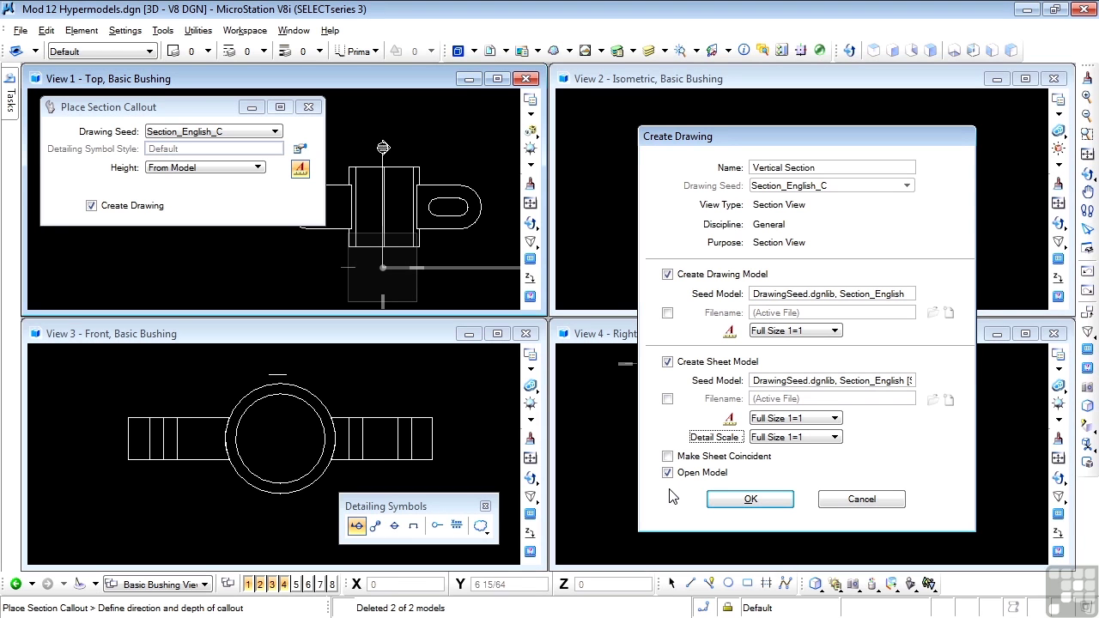
pyautogui.click(751, 499)
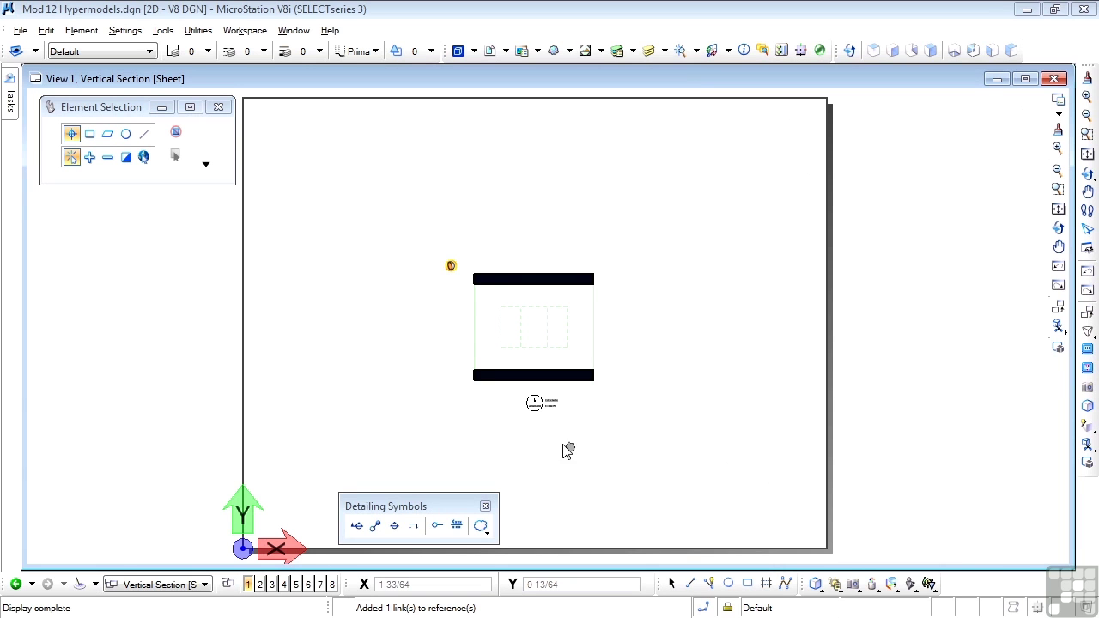
pyautogui.moveTo(538, 410)
pyautogui.scroll(6, 556, 409)
pyautogui.scroll(3, 559, 410)
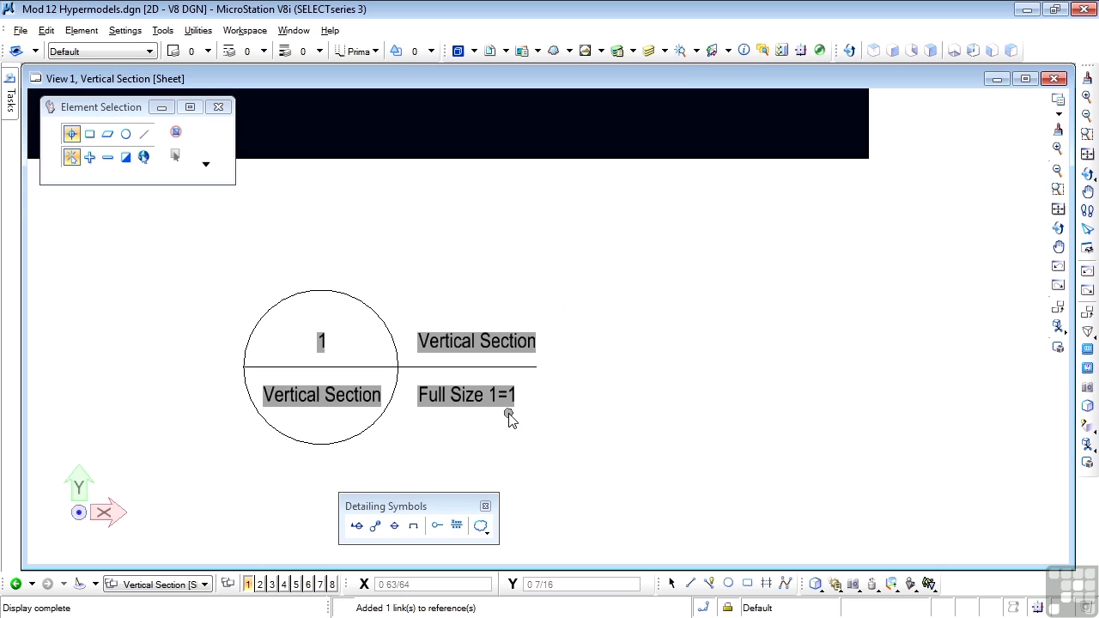
pyautogui.moveTo(332, 416)
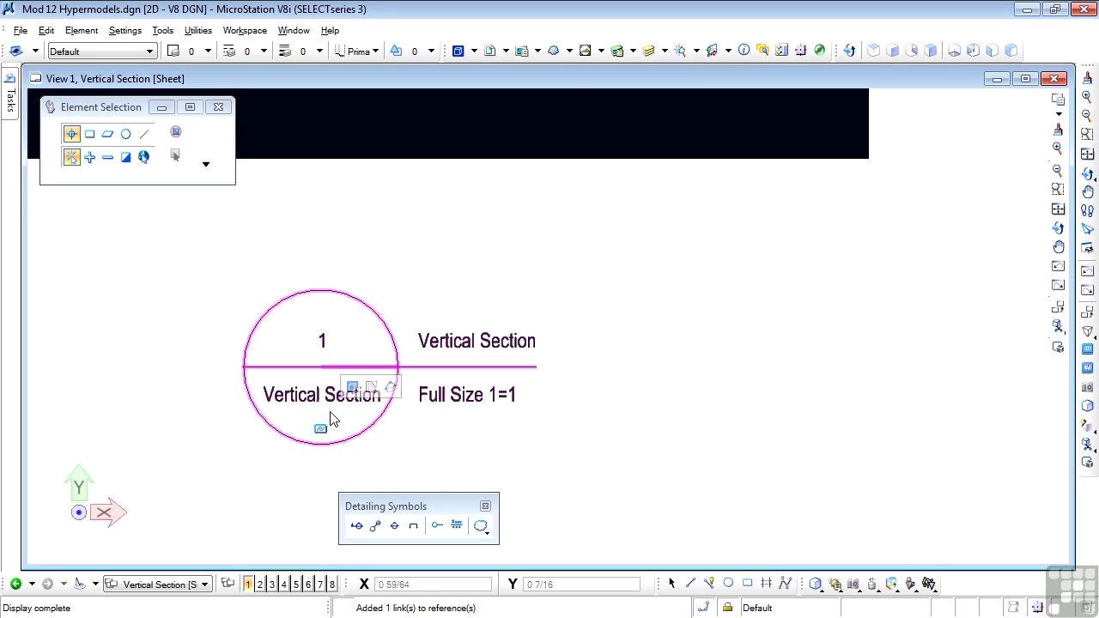
pyautogui.click(504, 411)
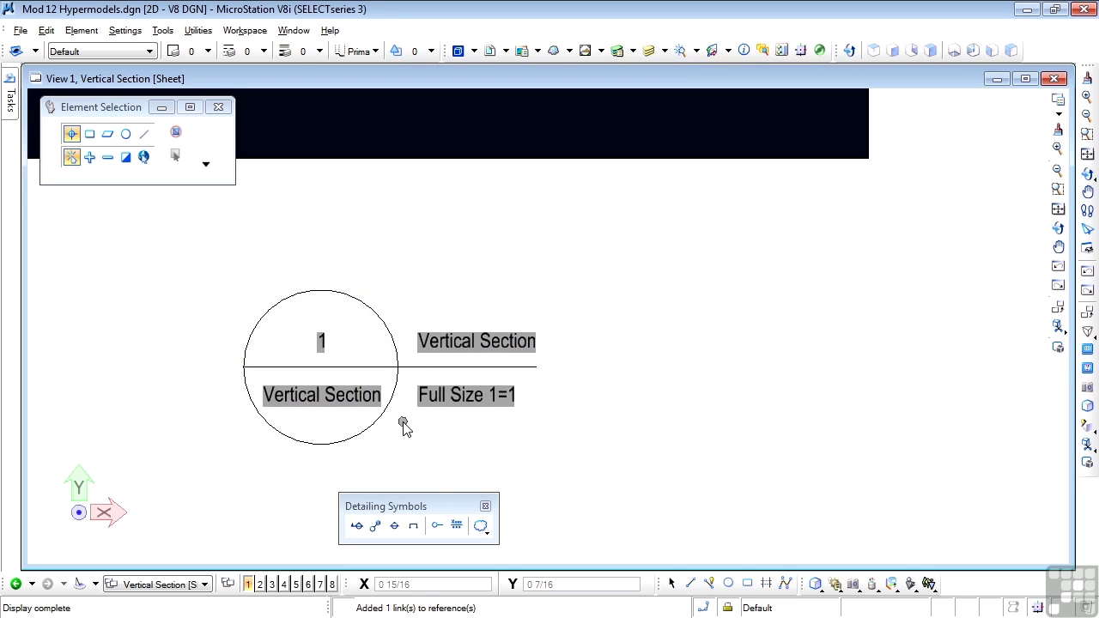
pyautogui.scroll(-2, 567, 422)
pyautogui.scroll(-5, 515, 425)
pyautogui.scroll(-1, 498, 174)
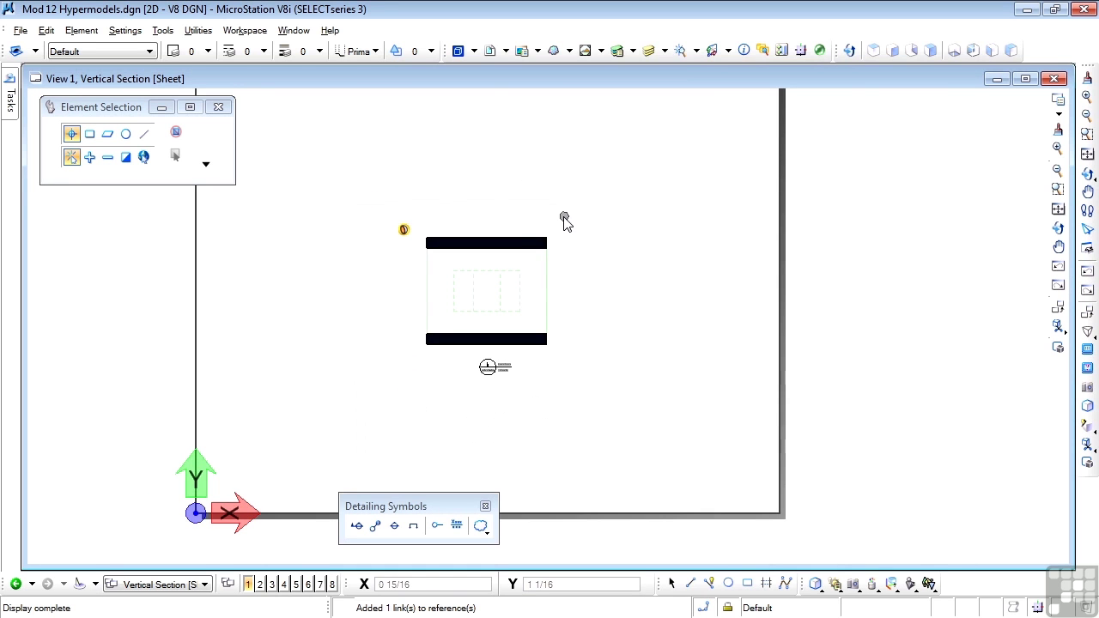
# Open the Models dialog listing Default, Basic Bushing and the Vertical Section models
pyautogui.click(477, 54)
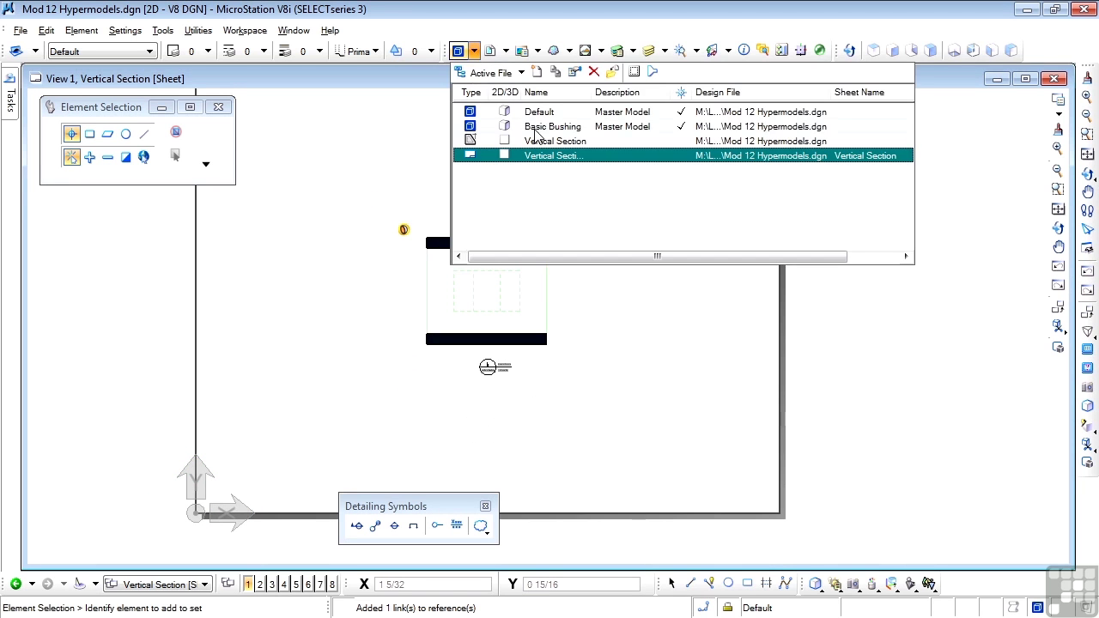